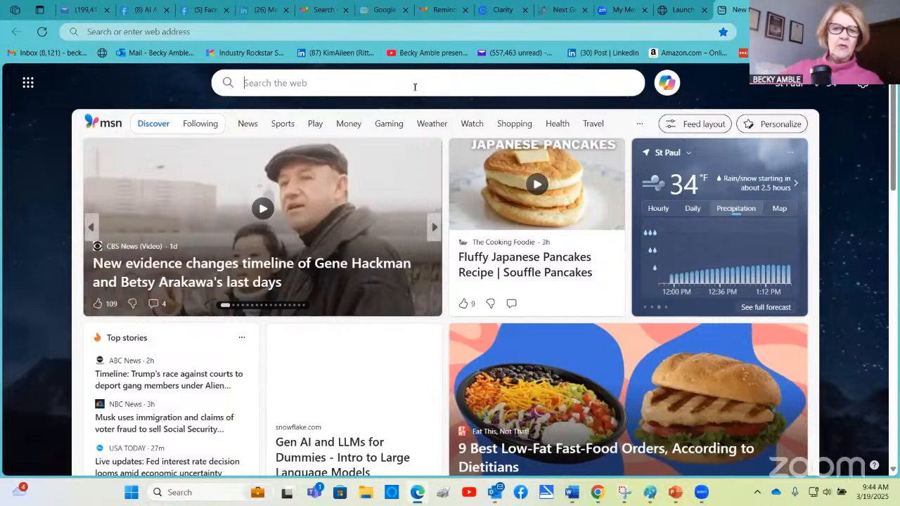
Step: Go to google.com, search for gamma ai, and open the Gamma presentation site from the results
{"action": "type", "text": "google.com"}
{"action": "key", "text": "Return"}
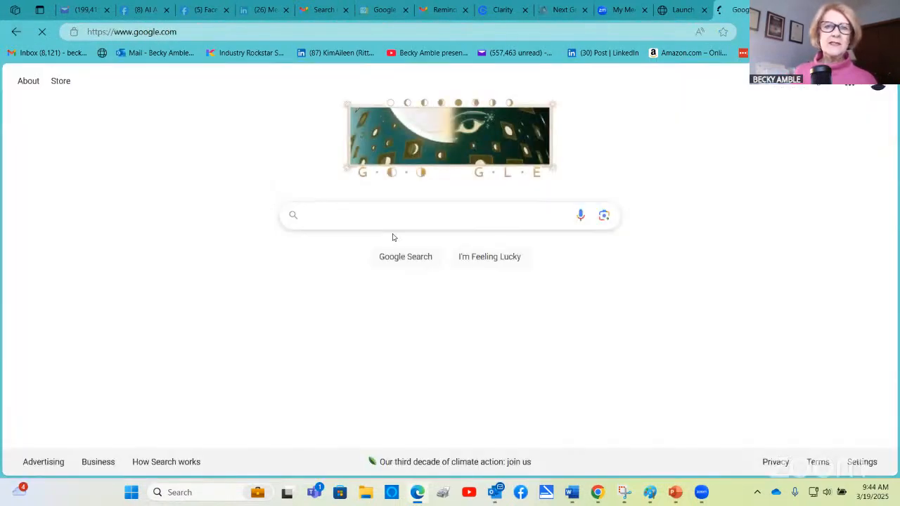
{"action": "left_click", "coordinate": [381, 224]}
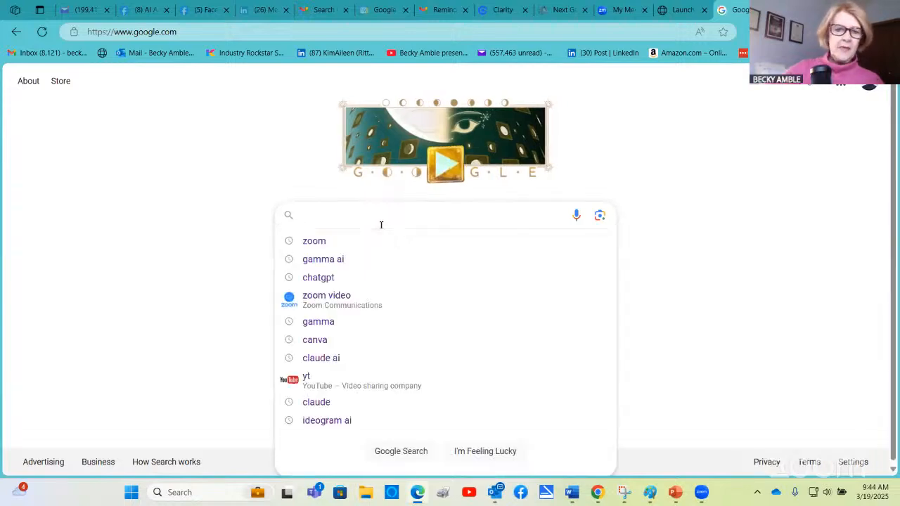
{"action": "type", "text": "gamma"}
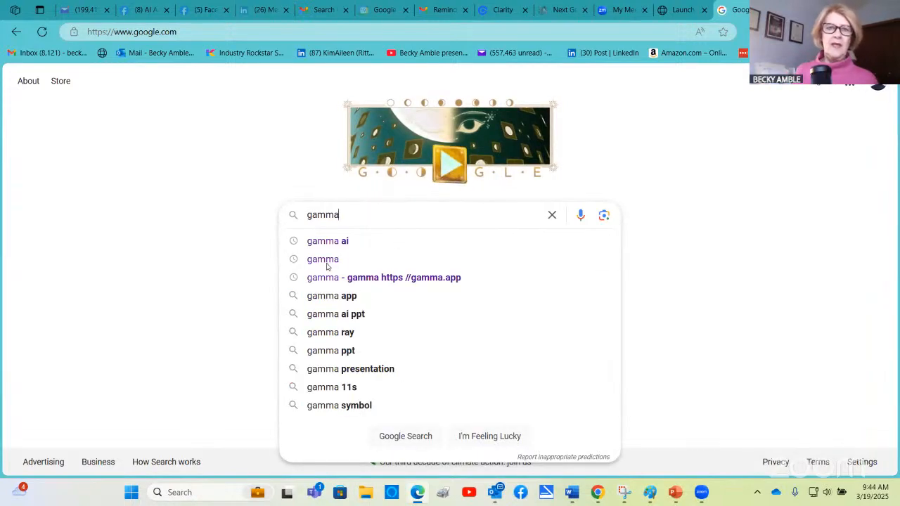
{"action": "left_click", "coordinate": [345, 242]}
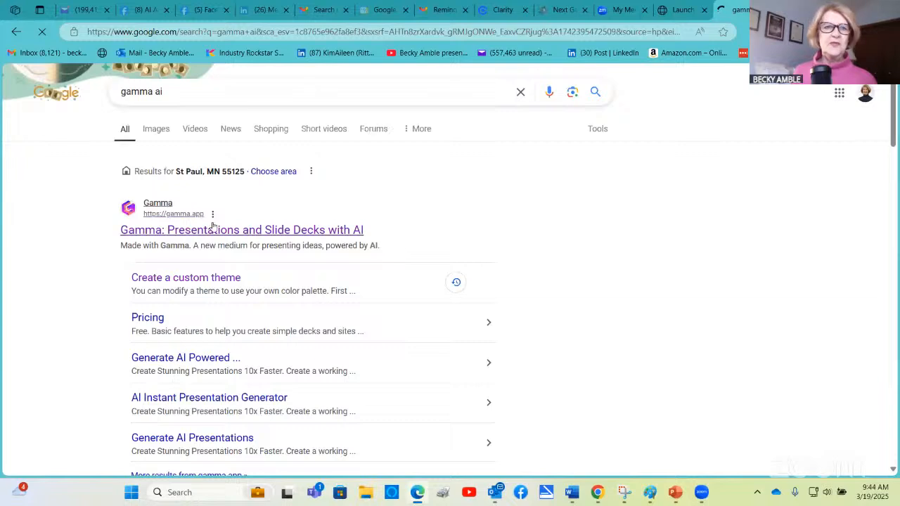
{"action": "left_click", "coordinate": [225, 232]}
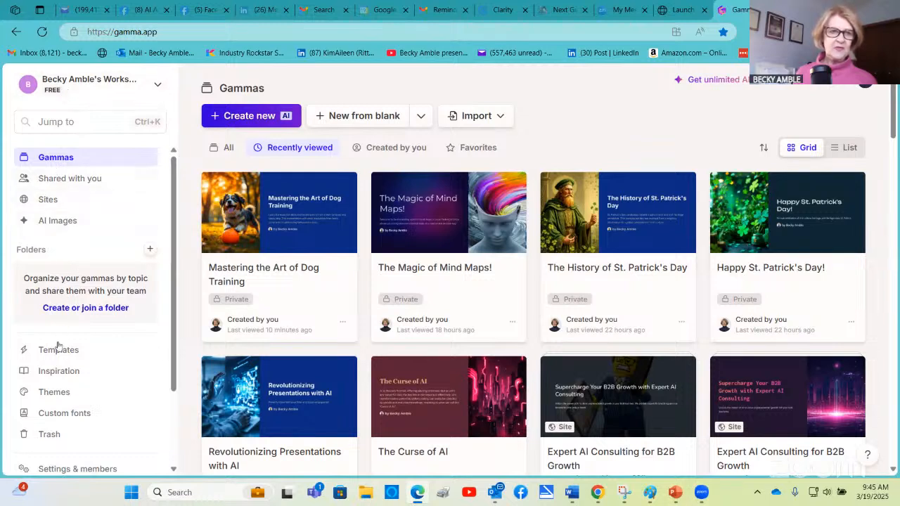
Step: Import a theme into Gamma from the PowerPoint file "ppt template one slide"
{"action": "left_click", "coordinate": [48, 394]}
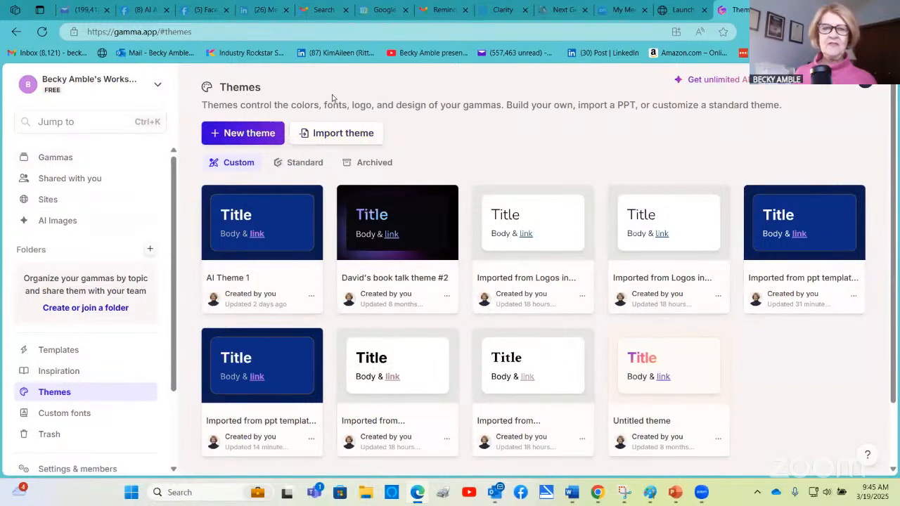
{"action": "left_click", "coordinate": [358, 137]}
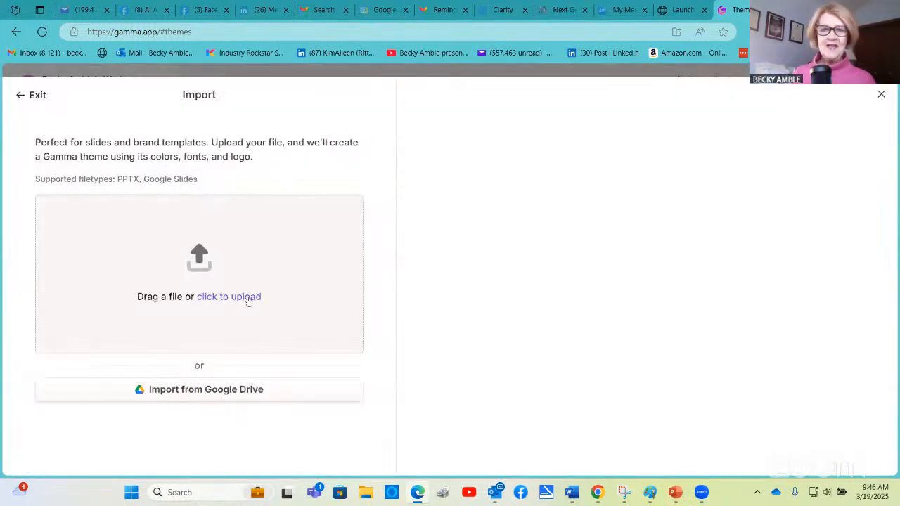
{"action": "left_click", "coordinate": [248, 299]}
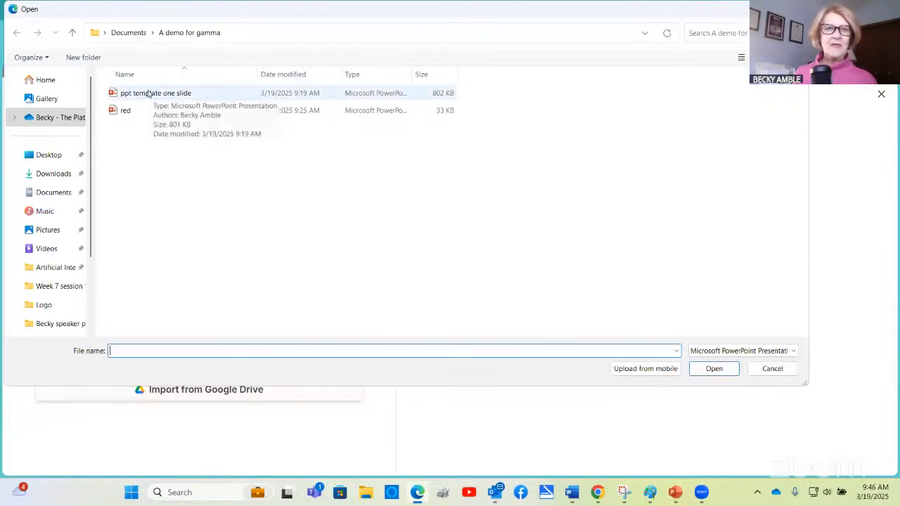
{"action": "double_click", "coordinate": [161, 95]}
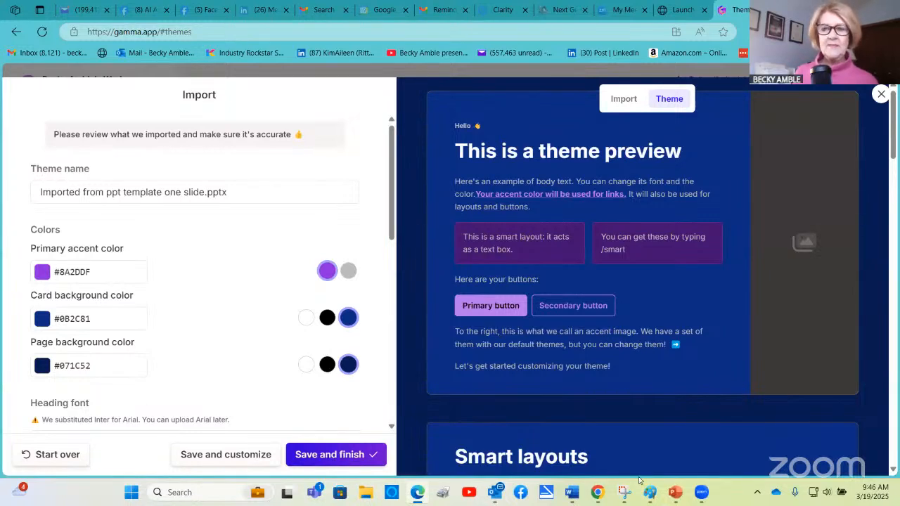
Step: Switch to PowerPoint to inspect the one-slide template, moving its blue rectangle down and back up, and return to the Gamma import
{"action": "mouse_move", "coordinate": [675, 492]}
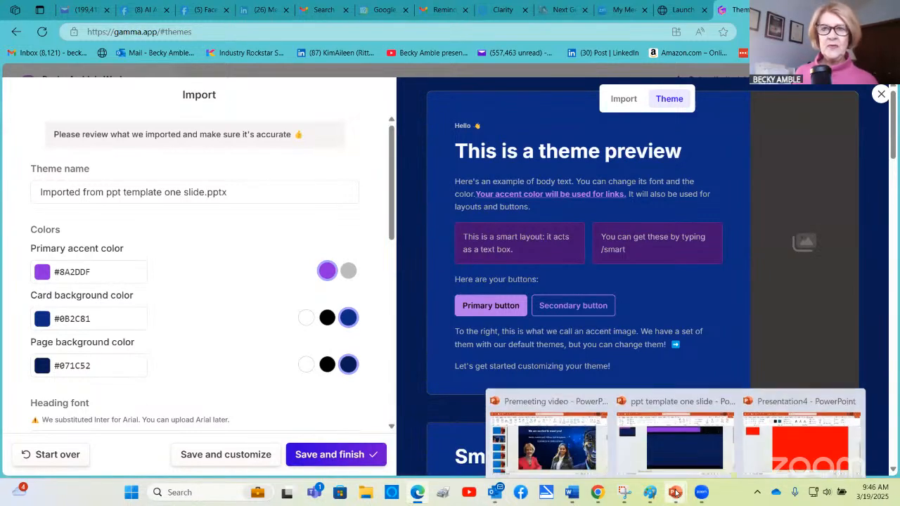
{"action": "left_click", "coordinate": [687, 436]}
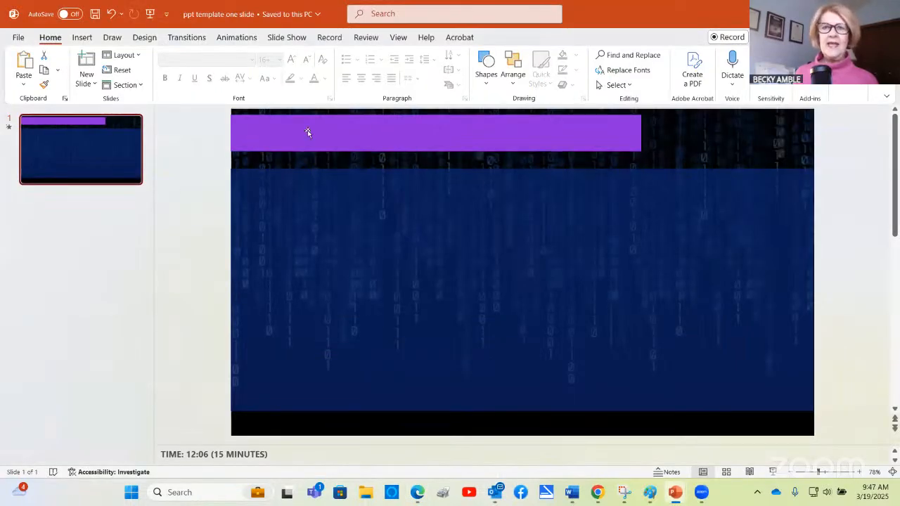
{"action": "left_click", "coordinate": [334, 133]}
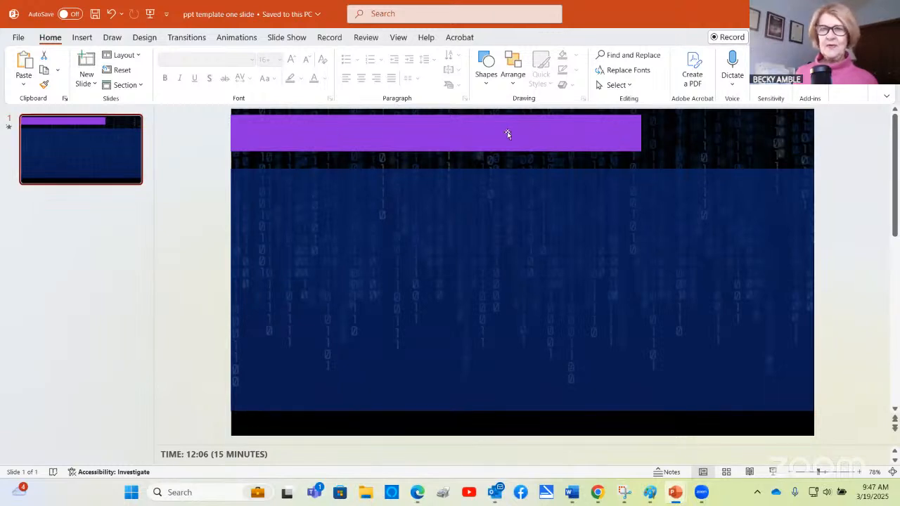
{"action": "left_click_drag", "start_coordinate": [486, 237], "coordinate": [486, 348]}
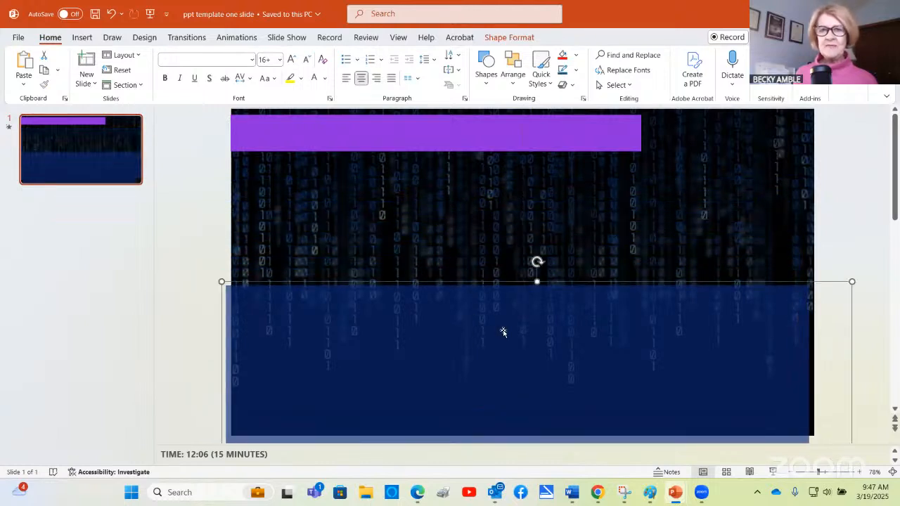
{"action": "left_click_drag", "start_coordinate": [511, 339], "coordinate": [514, 224]}
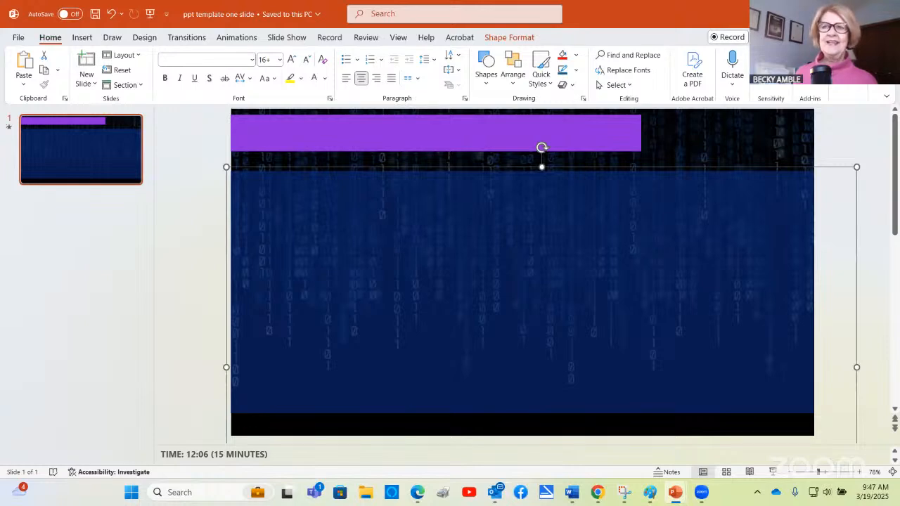
{"action": "left_click", "coordinate": [831, 12]}
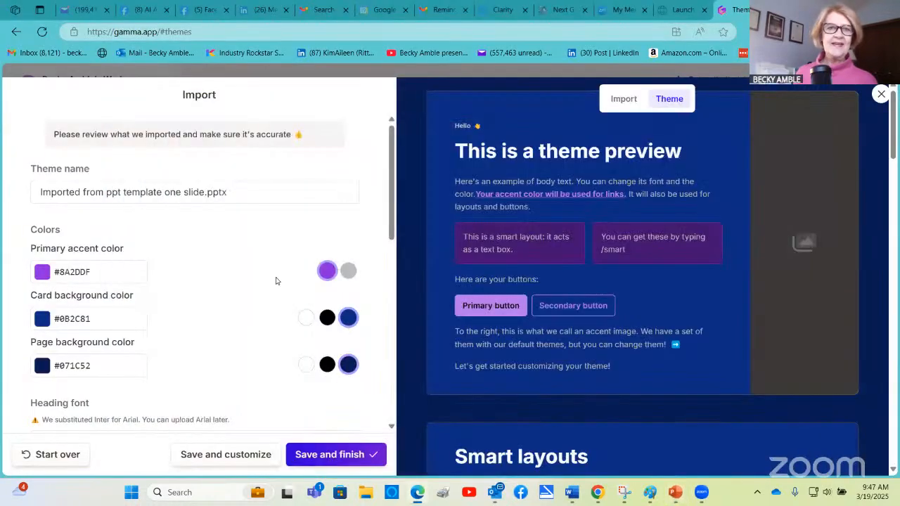
Step: Review the imported theme's colors, heading and body fonts, and its smart layouts preview
{"action": "scroll", "coordinate": [88, 232], "scroll_direction": "down", "scroll_amount": 1}
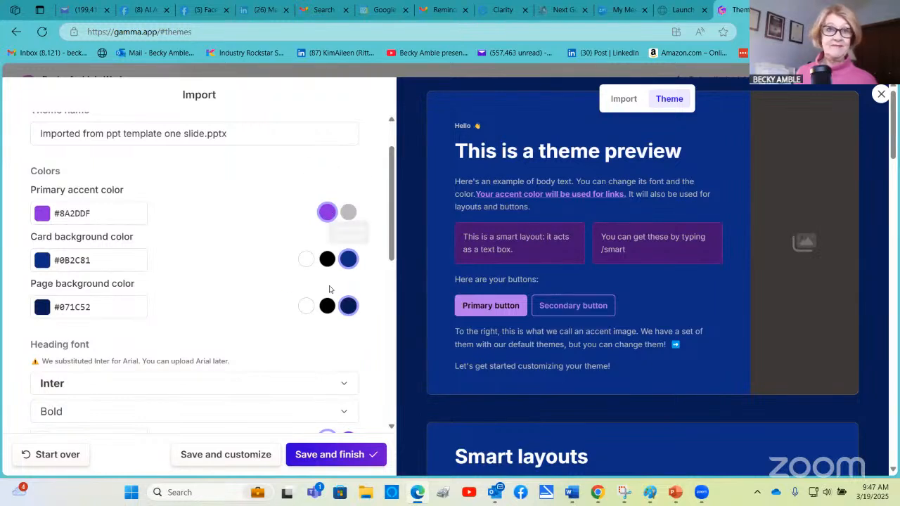
{"action": "scroll", "coordinate": [160, 225], "scroll_direction": "down", "scroll_amount": 2}
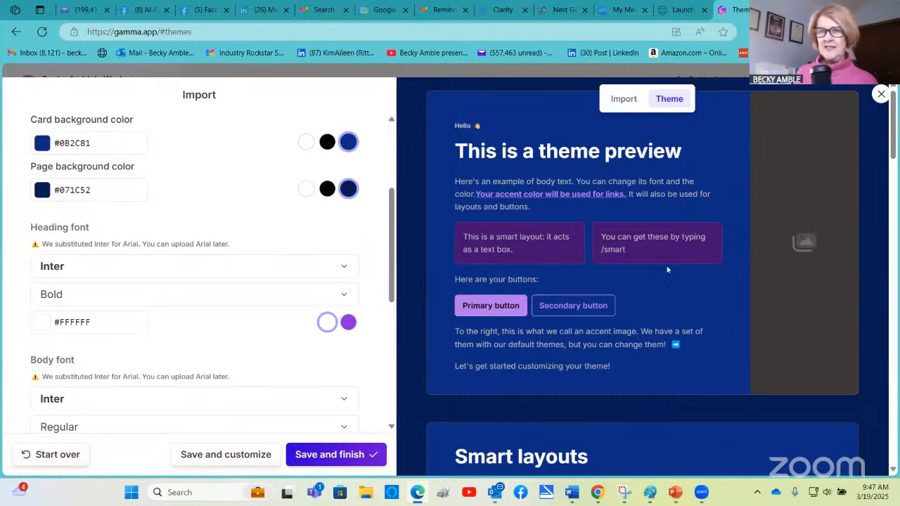
{"action": "scroll", "coordinate": [687, 164], "scroll_direction": "down", "scroll_amount": 4}
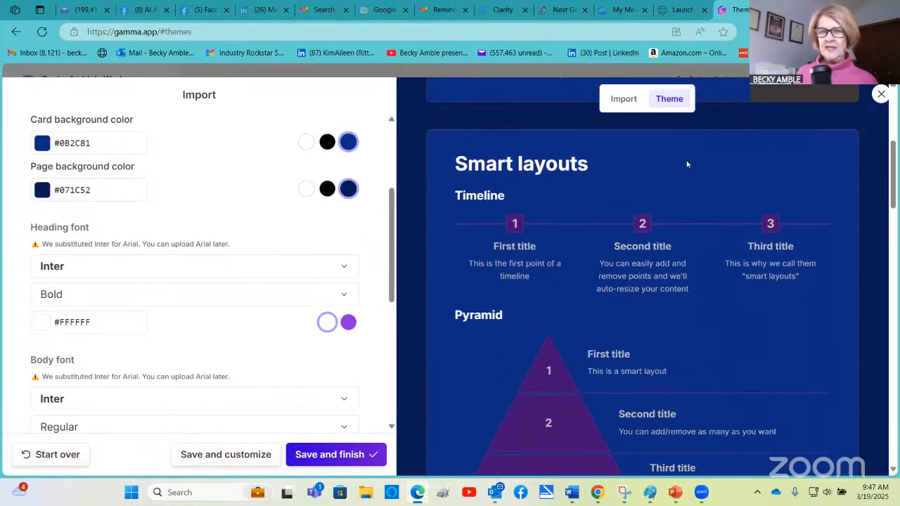
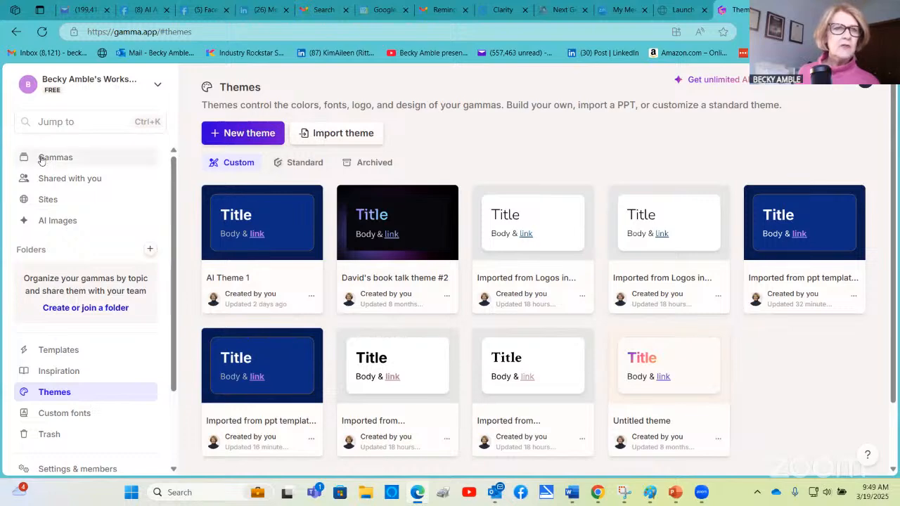
Step: Open the gamma "Mastering the Art of Dog Training" and try the white custom theme imported from the logo file
{"action": "left_click", "coordinate": [43, 160]}
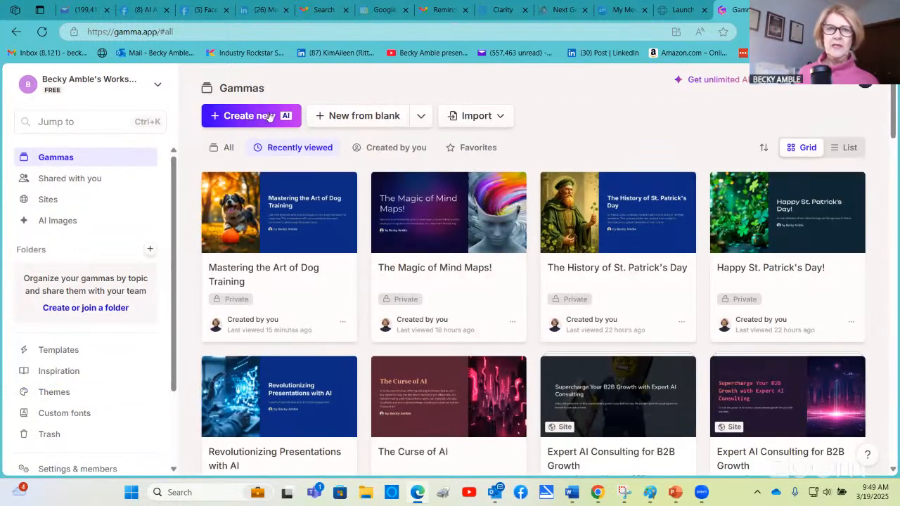
{"action": "left_click", "coordinate": [315, 224]}
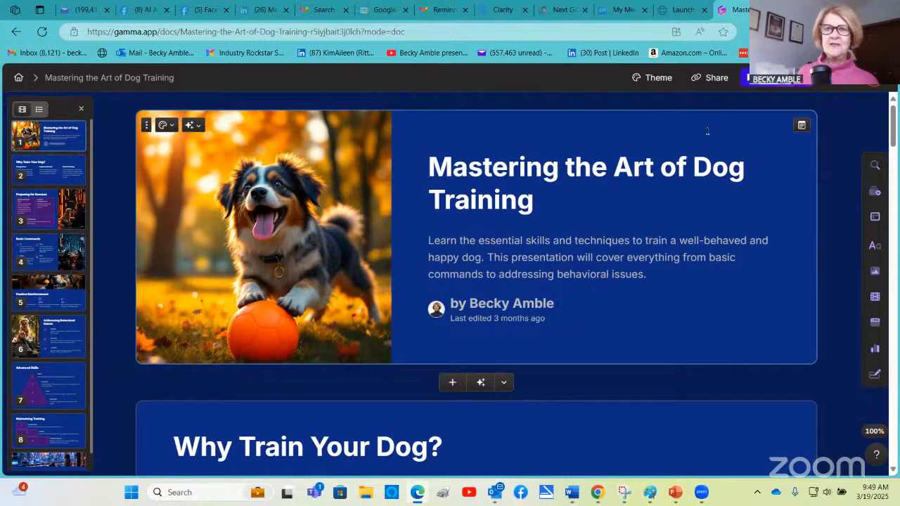
{"action": "left_click", "coordinate": [656, 78]}
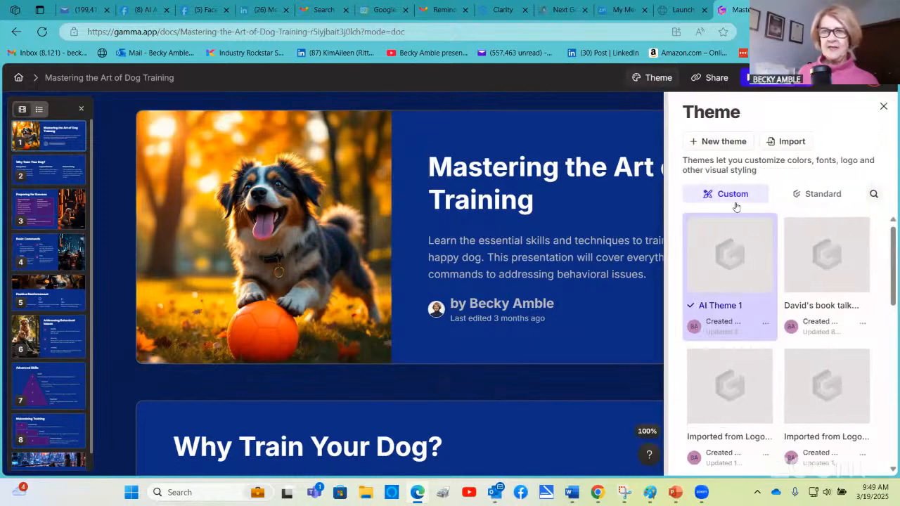
{"action": "left_click", "coordinate": [734, 414]}
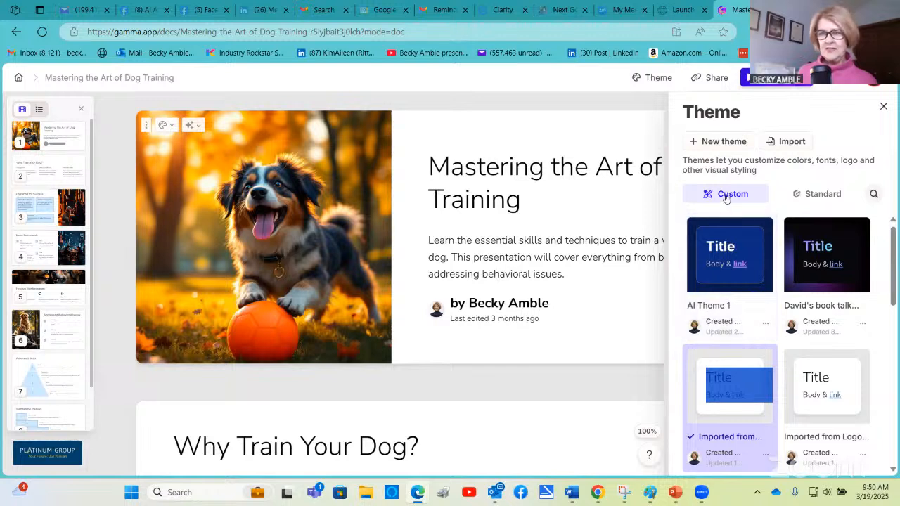
Step: Look through the standard and custom themes and apply the custom theme AI Theme 1 to the presentation
{"action": "left_click", "coordinate": [810, 194]}
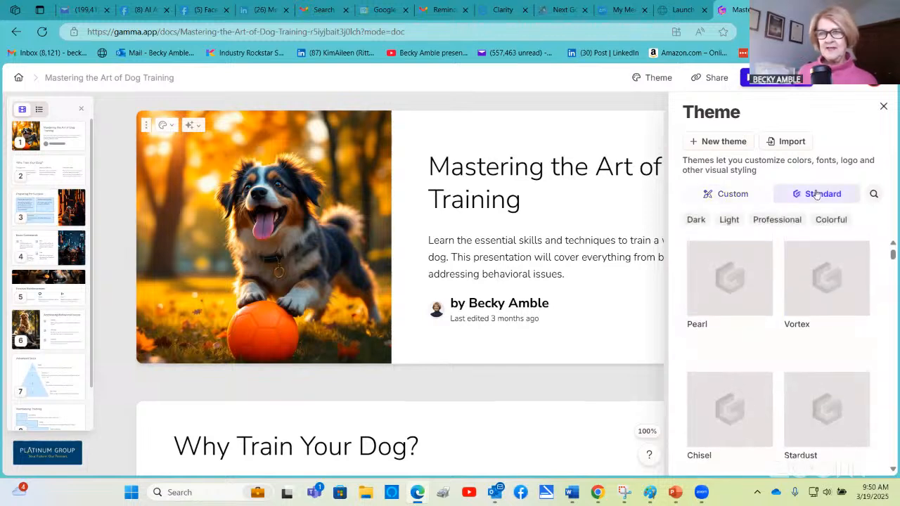
{"action": "left_click", "coordinate": [740, 199]}
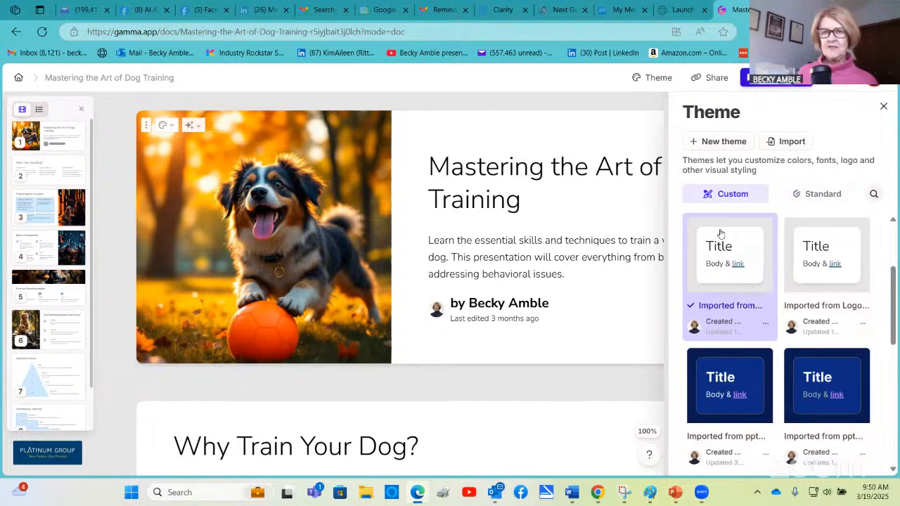
{"action": "scroll", "coordinate": [700, 313], "scroll_direction": "down", "scroll_amount": 2}
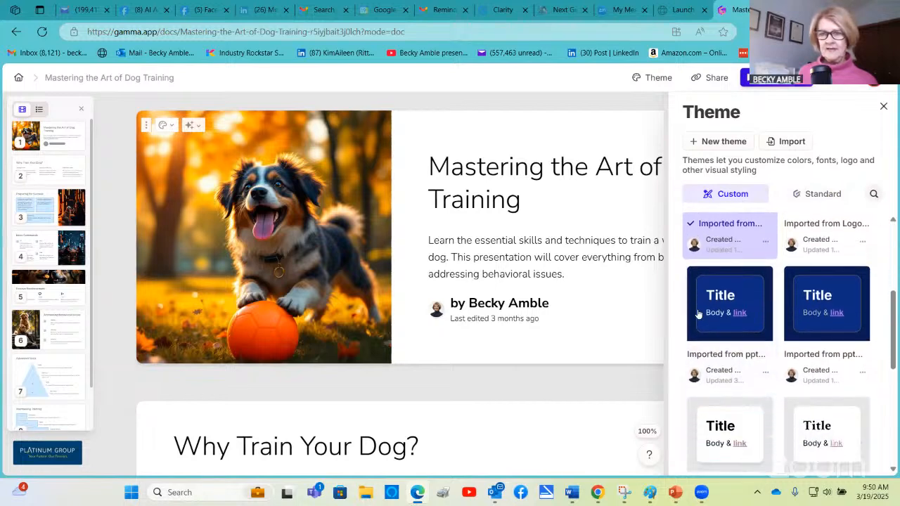
{"action": "scroll", "coordinate": [700, 314], "scroll_direction": "up", "scroll_amount": 3}
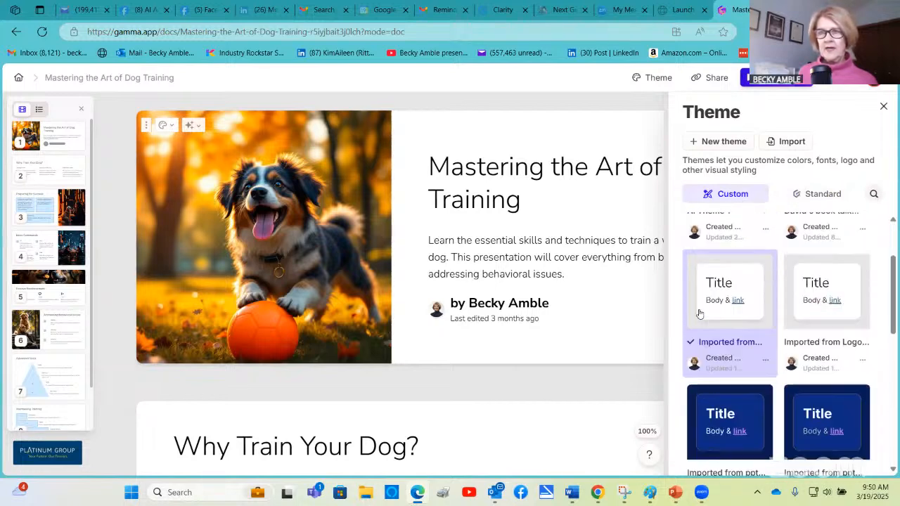
{"action": "scroll", "coordinate": [700, 314], "scroll_direction": "up", "scroll_amount": 2}
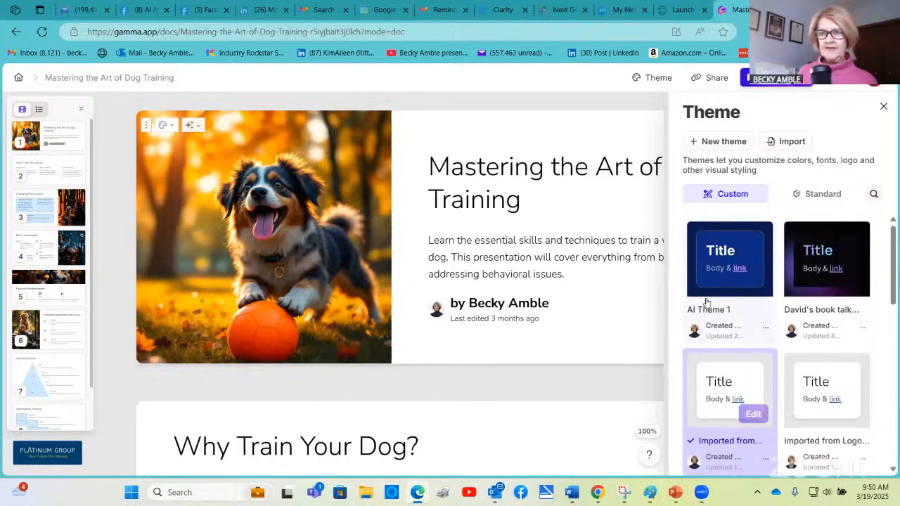
{"action": "left_click", "coordinate": [721, 250]}
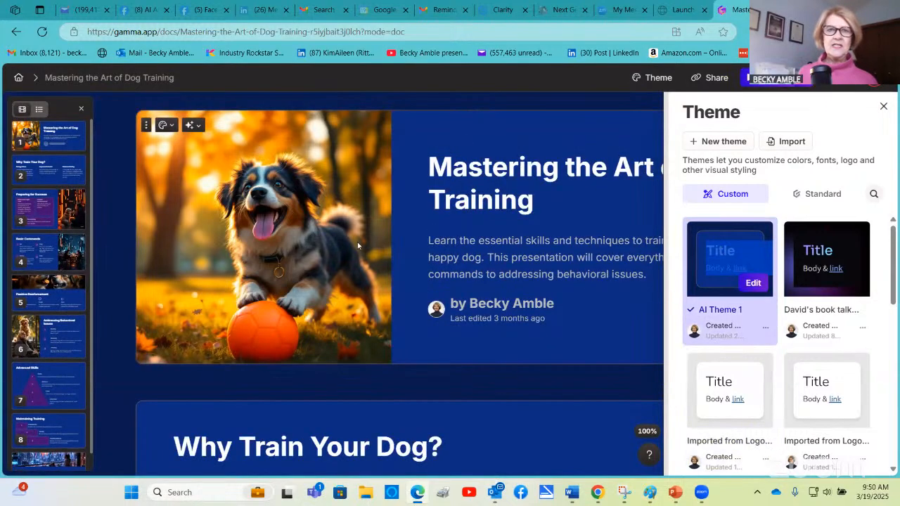
Step: Examine how the theme styles the boxes, numbers, and icons on the Preparing for Success, Basic Commands, and Positive Reinforcement cards
{"action": "scroll", "coordinate": [403, 279], "scroll_direction": "down", "scroll_amount": 5}
{"action": "scroll", "coordinate": [404, 279], "scroll_direction": "down", "scroll_amount": 5}
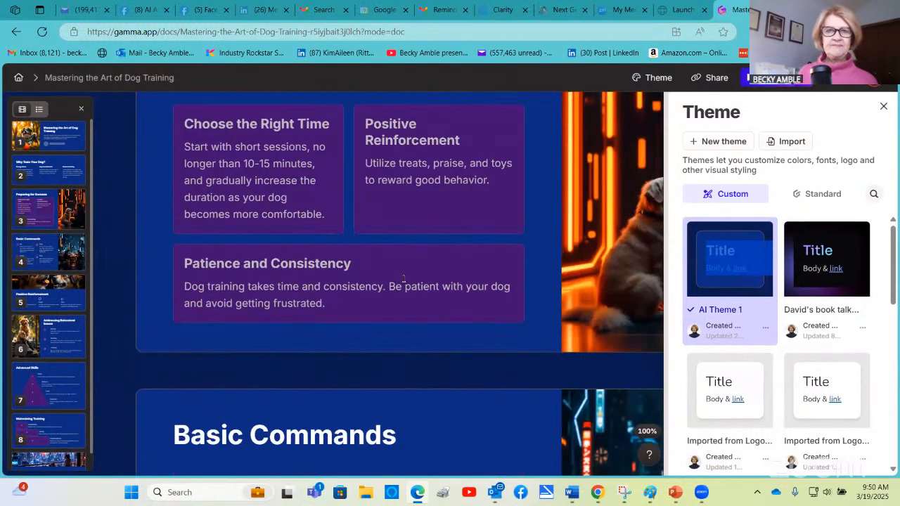
{"action": "scroll", "coordinate": [422, 338], "scroll_direction": "up", "scroll_amount": 3}
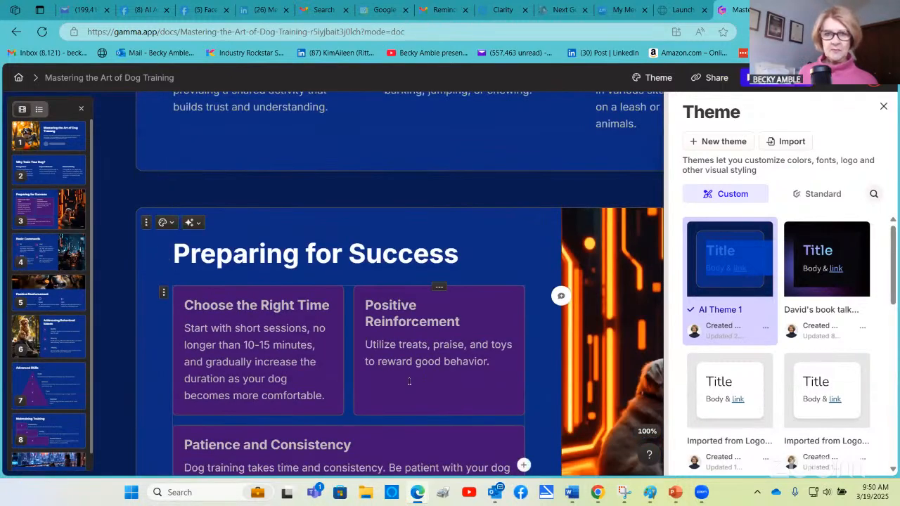
{"action": "scroll", "coordinate": [432, 327], "scroll_direction": "down", "scroll_amount": 2}
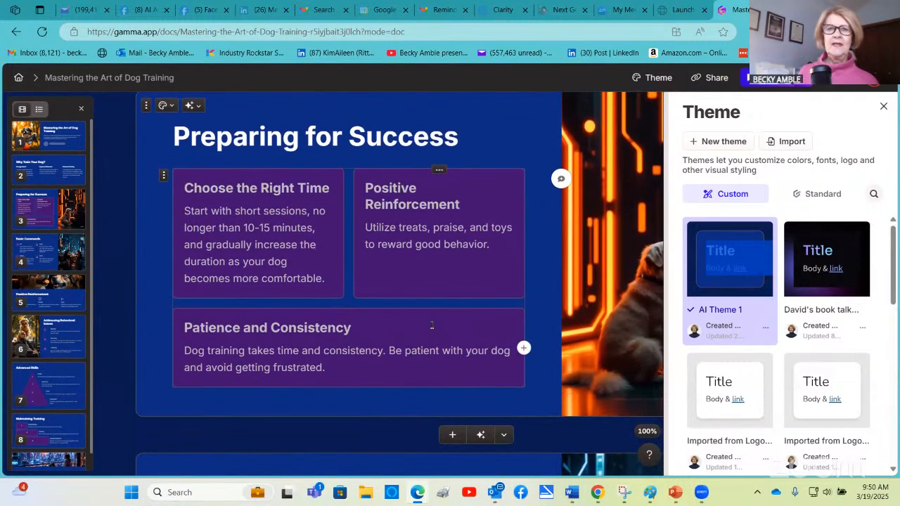
{"action": "scroll", "coordinate": [431, 251], "scroll_direction": "down", "scroll_amount": 6}
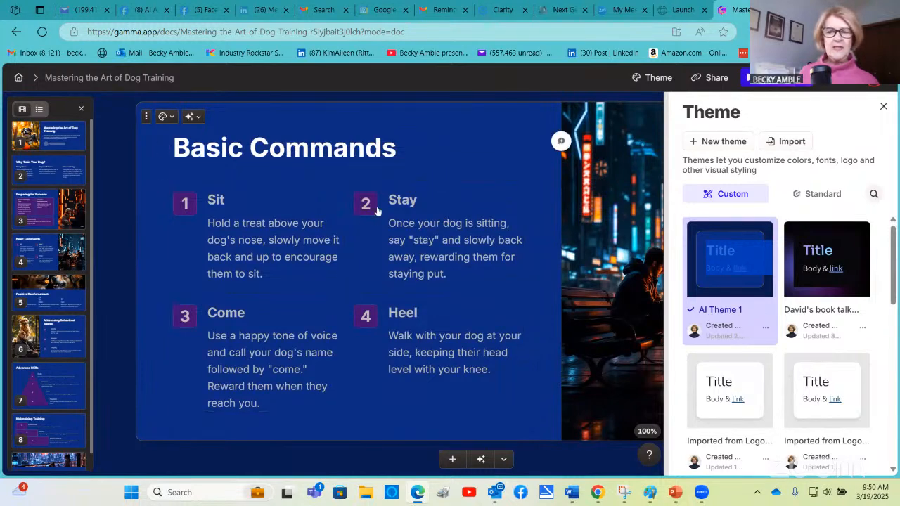
{"action": "scroll", "coordinate": [391, 251], "scroll_direction": "down", "scroll_amount": 9}
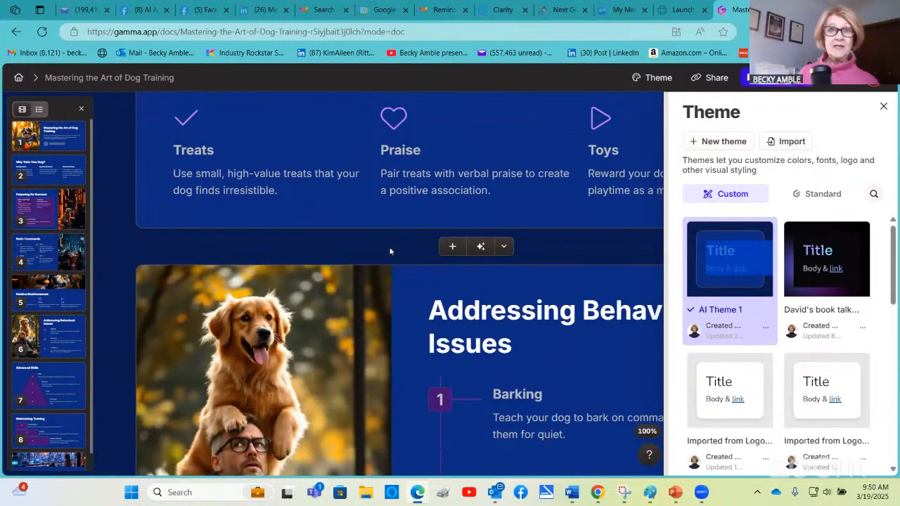
{"action": "scroll", "coordinate": [387, 289], "scroll_direction": "up", "scroll_amount": 3}
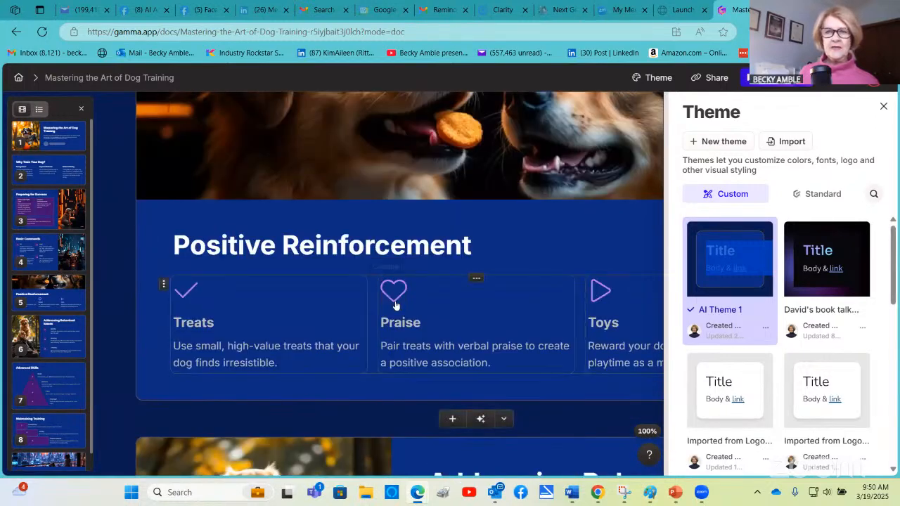
Step: Look over the themed cards down to Advanced Skills and compare them with the one-slide PowerPoint template
{"action": "scroll", "coordinate": [450, 302], "scroll_direction": "down", "scroll_amount": 4}
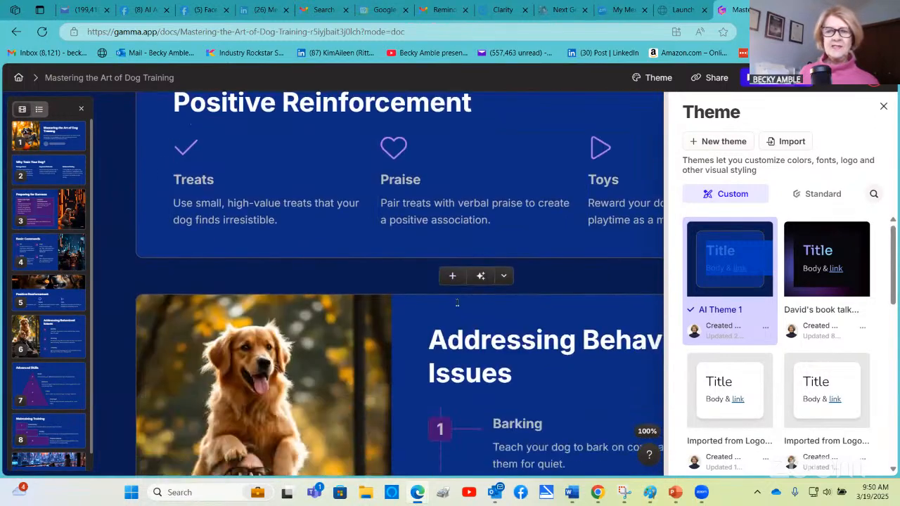
{"action": "scroll", "coordinate": [458, 302], "scroll_direction": "down", "scroll_amount": 6}
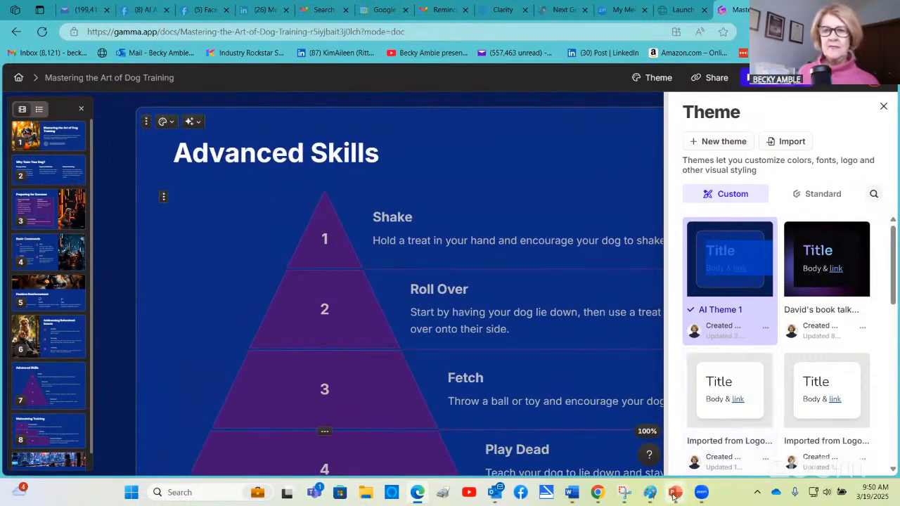
{"action": "mouse_move", "coordinate": [675, 495]}
{"action": "left_click", "coordinate": [683, 455]}
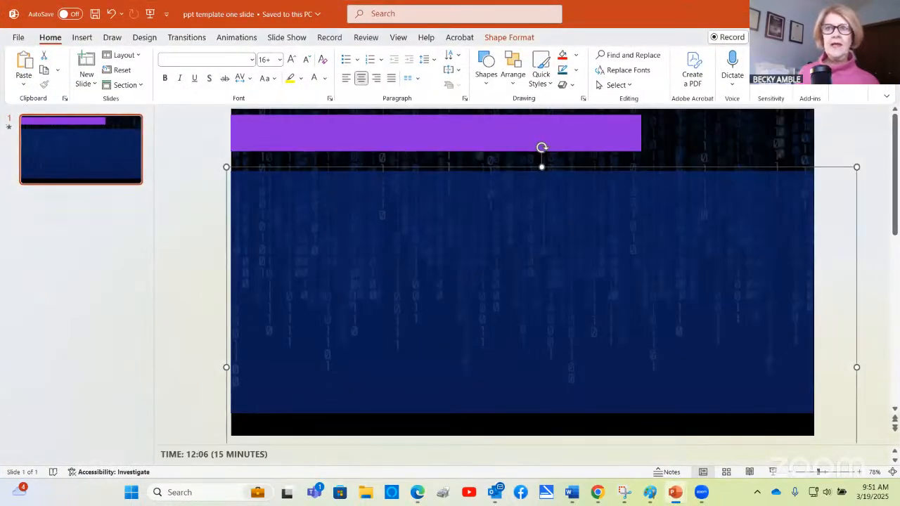
{"action": "key", "text": "alt+Tab"}
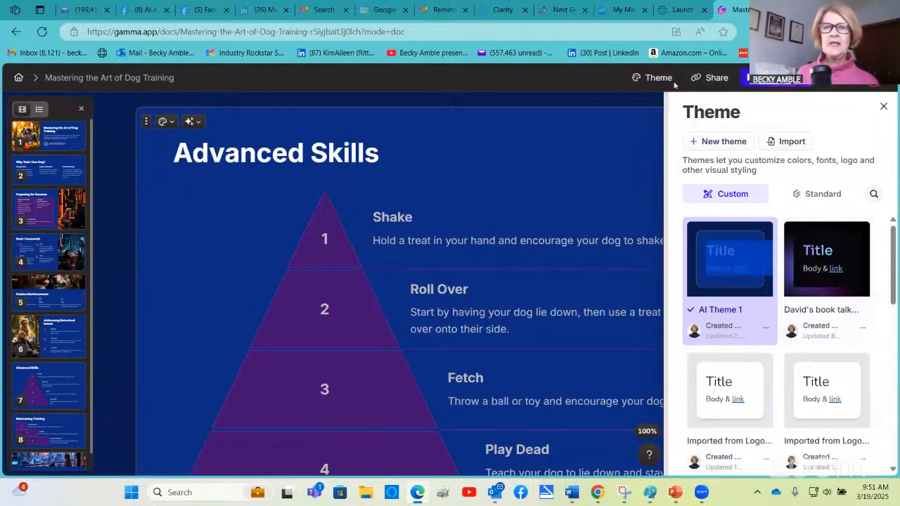
Step: Leave the dog training gamma, go to the workspace's Themes page, and start a theme import
{"action": "left_click", "coordinate": [18, 80]}
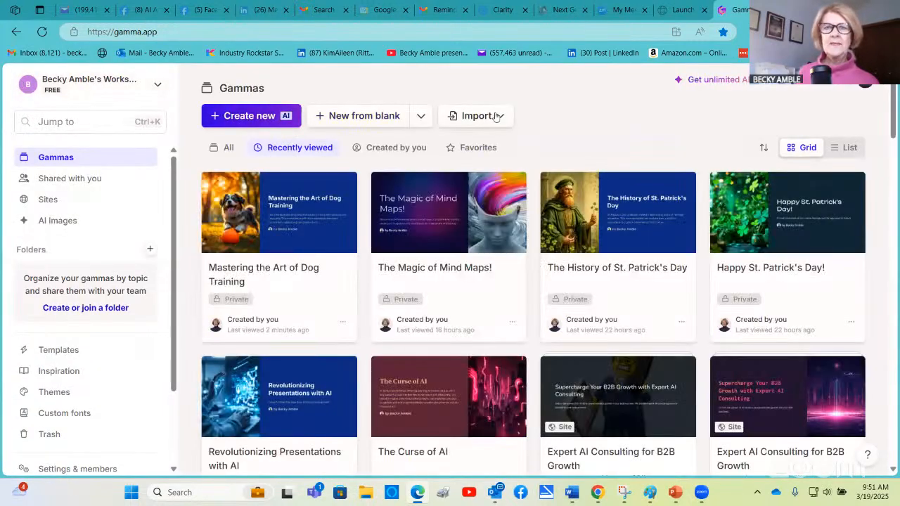
{"action": "left_click", "coordinate": [38, 394]}
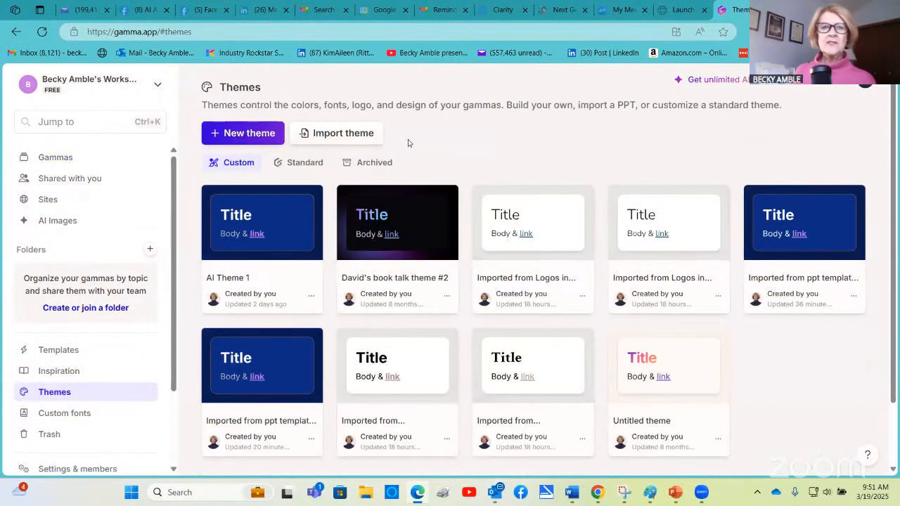
{"action": "left_click", "coordinate": [325, 137]}
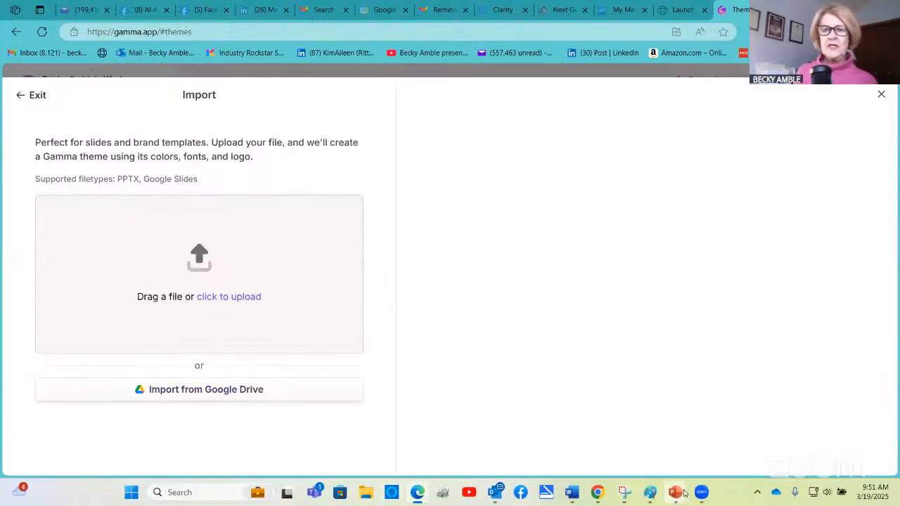
Step: Switch to PowerPoint and create a new blank presentation
{"action": "mouse_move", "coordinate": [684, 492]}
{"action": "left_click", "coordinate": [691, 452]}
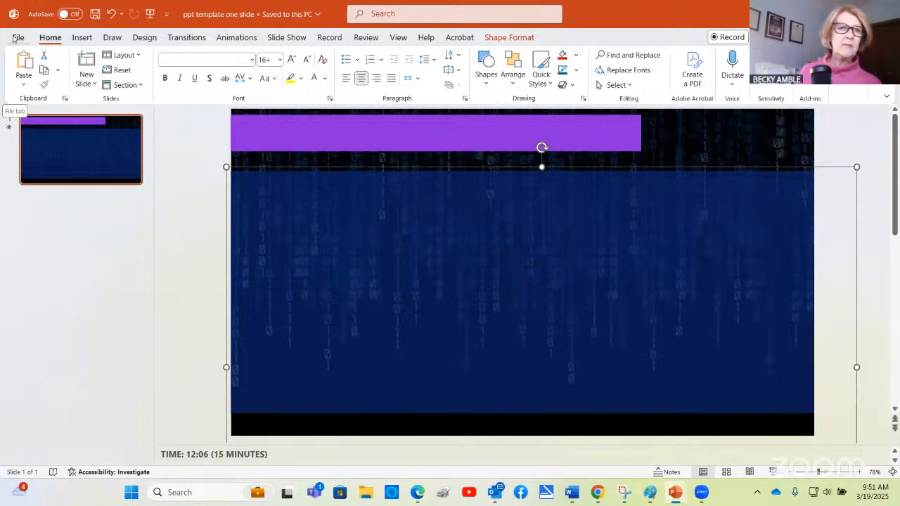
{"action": "left_click", "coordinate": [13, 39]}
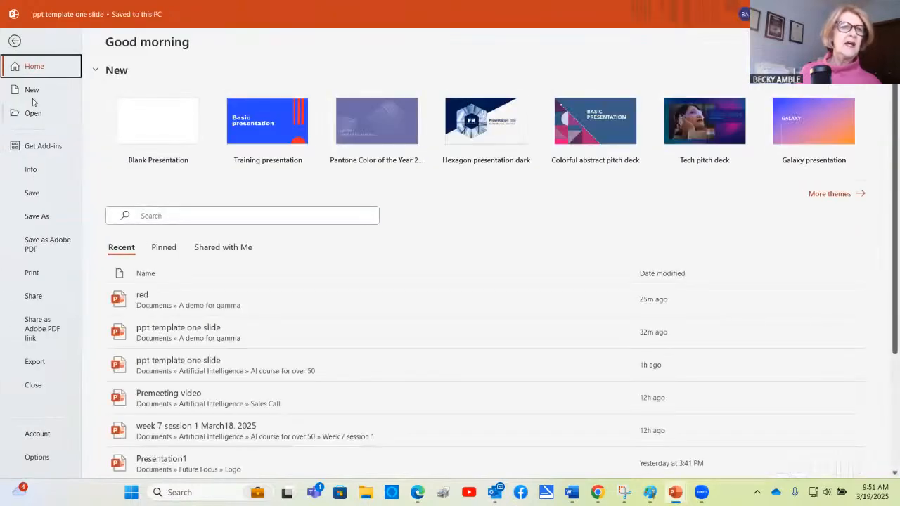
{"action": "left_click", "coordinate": [31, 89]}
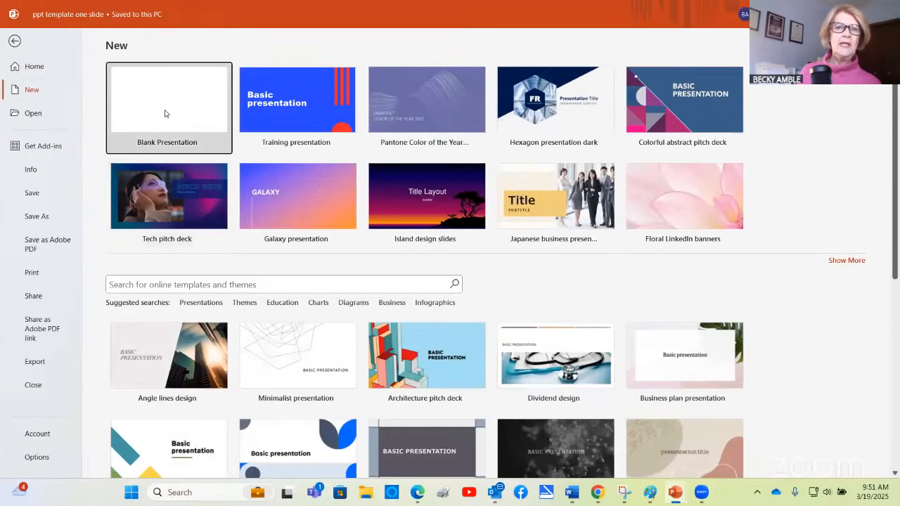
{"action": "left_click", "coordinate": [166, 113]}
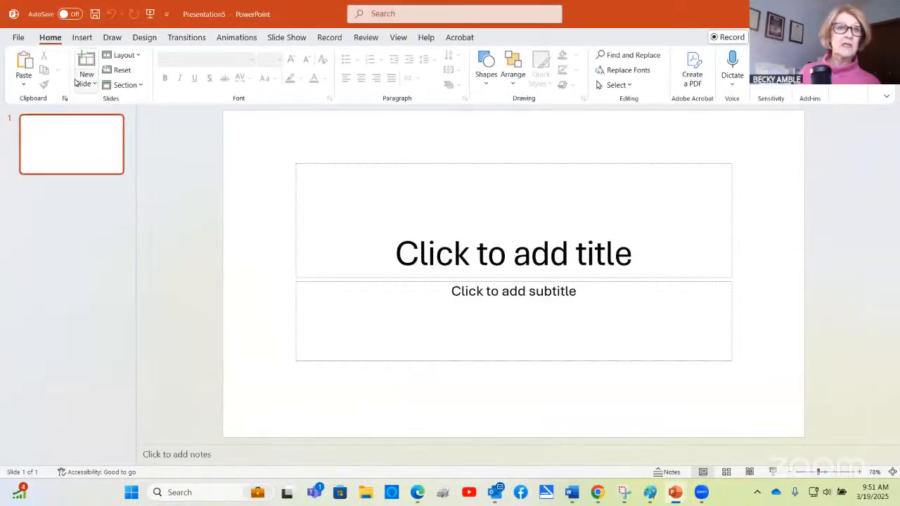
Step: Add a slide without placeholders and delete the original title slide, leaving only the empty one
{"action": "left_click", "coordinate": [82, 86]}
{"action": "left_click", "coordinate": [102, 255]}
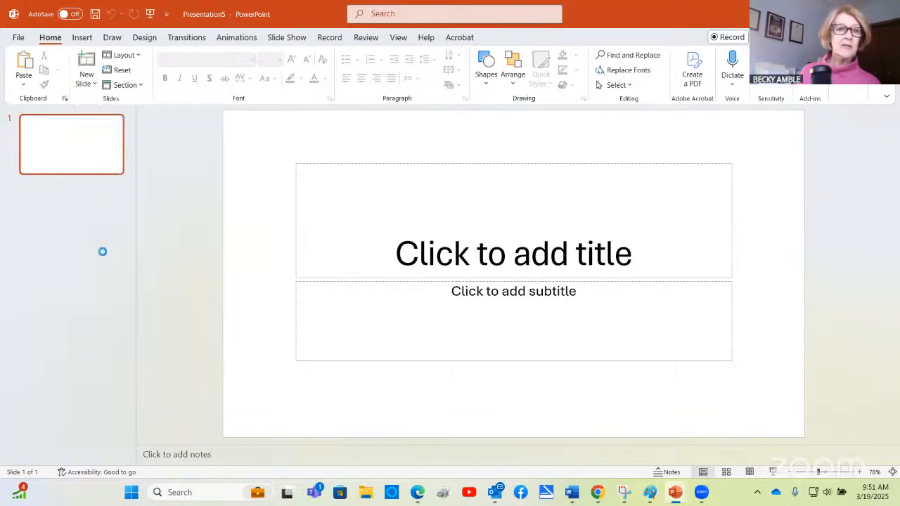
{"action": "left_click", "coordinate": [85, 146]}
{"action": "right_click", "coordinate": [85, 145]}
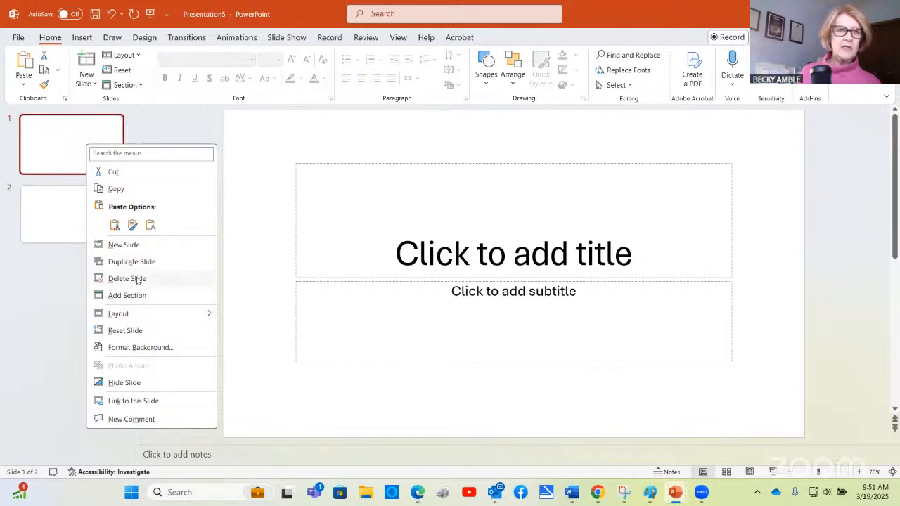
{"action": "left_click", "coordinate": [127, 279]}
{"action": "left_click", "coordinate": [445, 180]}
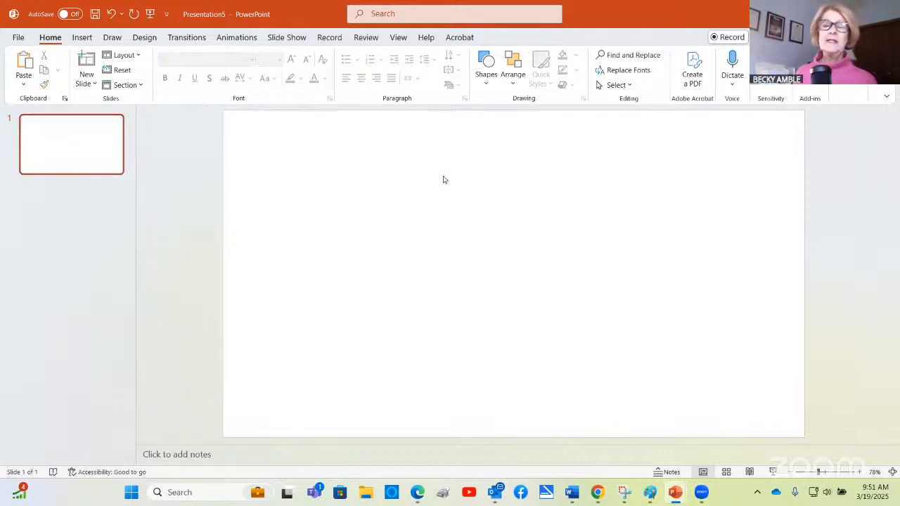
Step: Draw a rectangle covering the entire slide and fill it with the standard color red
{"action": "left_click", "coordinate": [488, 61]}
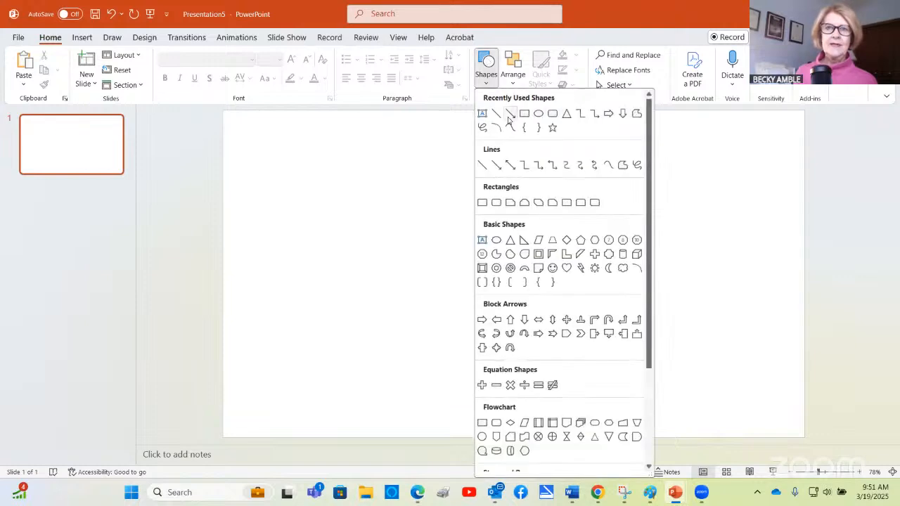
{"action": "left_click", "coordinate": [522, 114]}
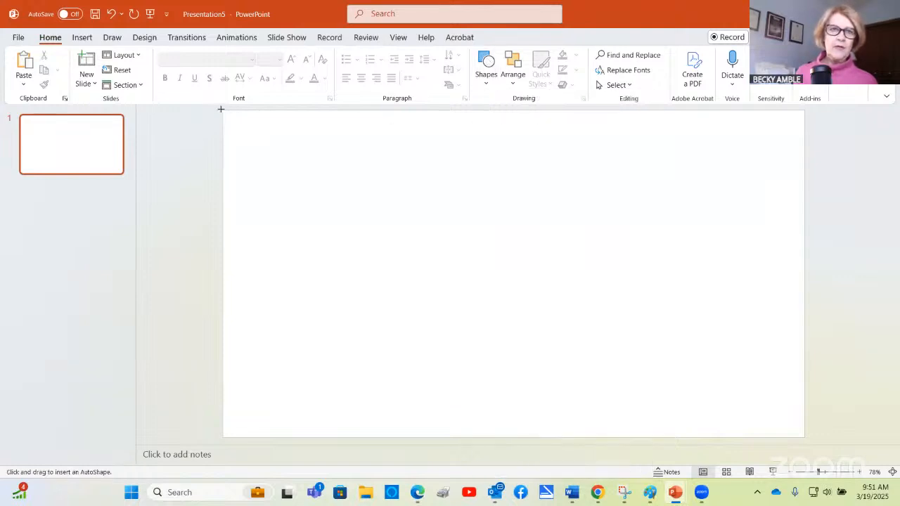
{"action": "left_click_drag", "start_coordinate": [221, 109], "coordinate": [805, 437]}
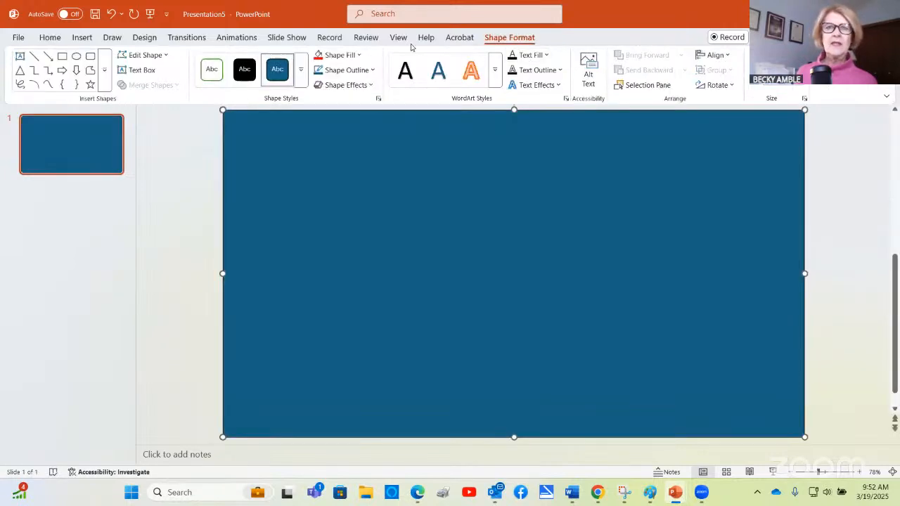
{"action": "left_click", "coordinate": [357, 56]}
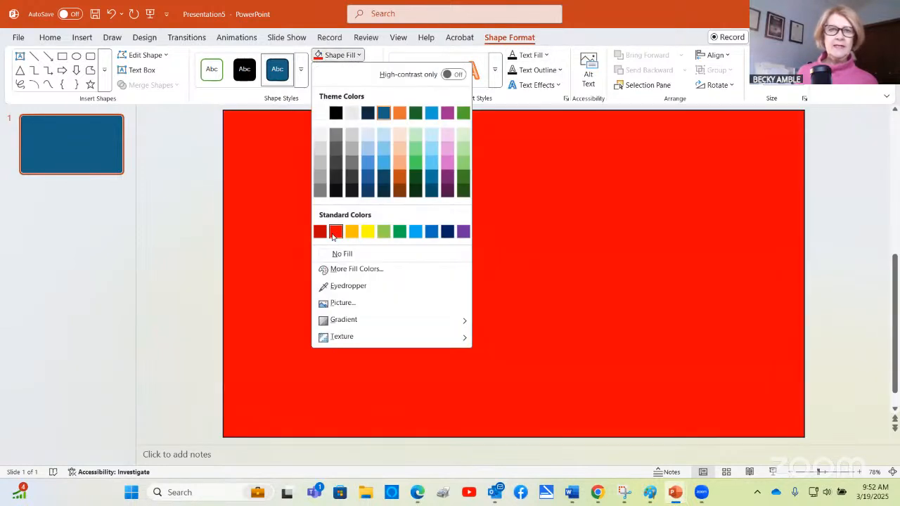
{"action": "left_click", "coordinate": [333, 233]}
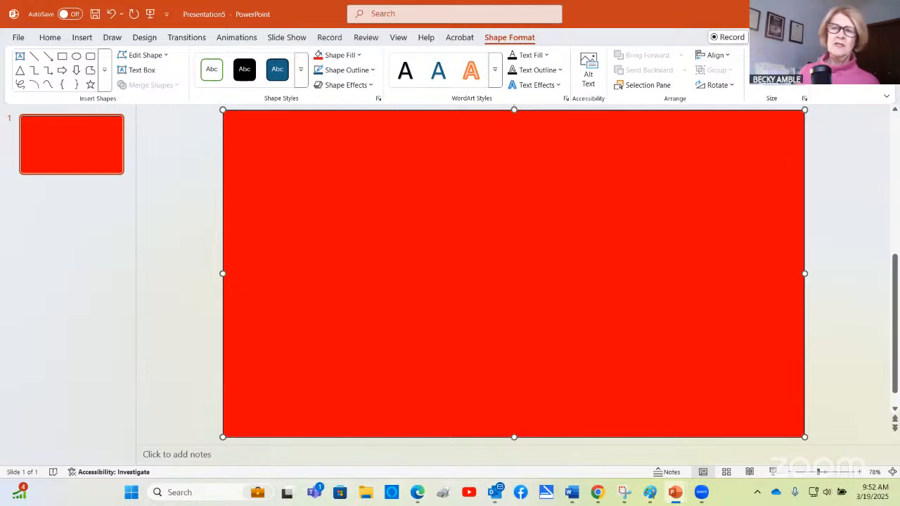
Step: Switch back to Gamma's theme import and upload the PowerPoint file "red" from the "A demo for gamma" folder
{"action": "key", "text": "alt+Tab"}
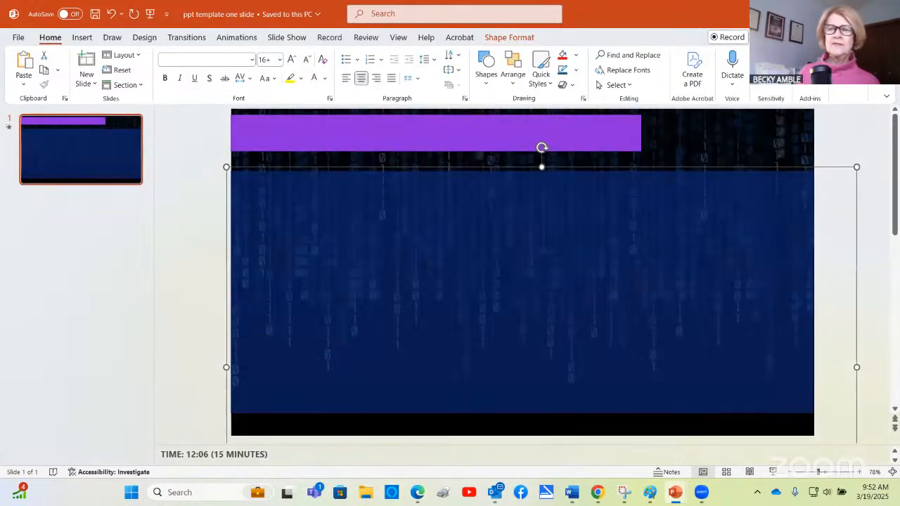
{"action": "key", "text": "alt+Tab"}
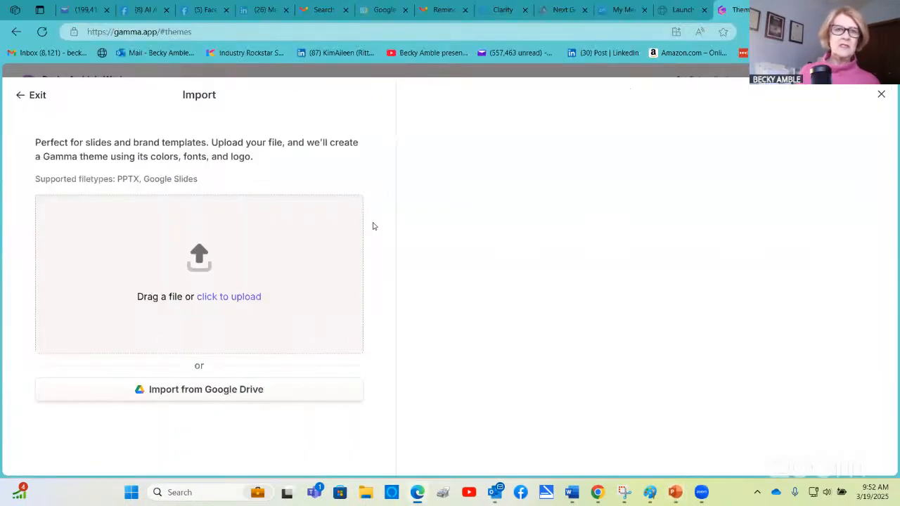
{"action": "left_click", "coordinate": [233, 299]}
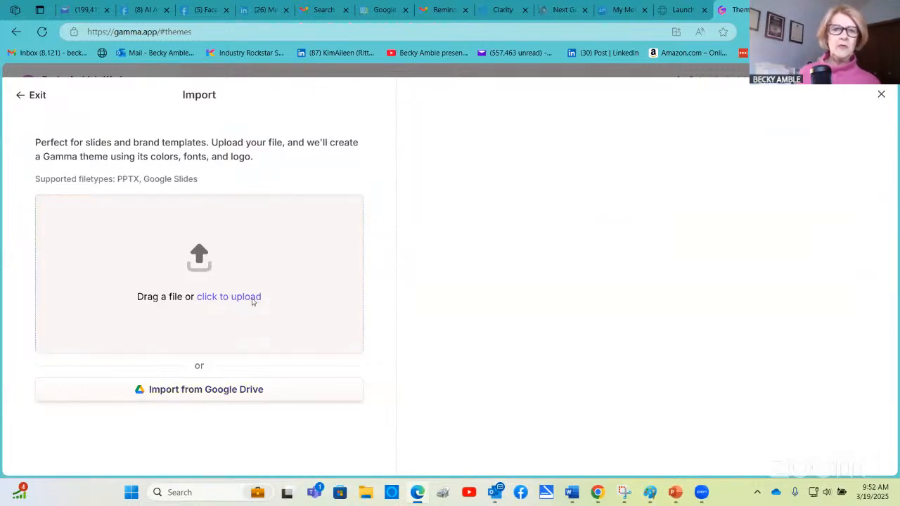
{"action": "left_click", "coordinate": [244, 296]}
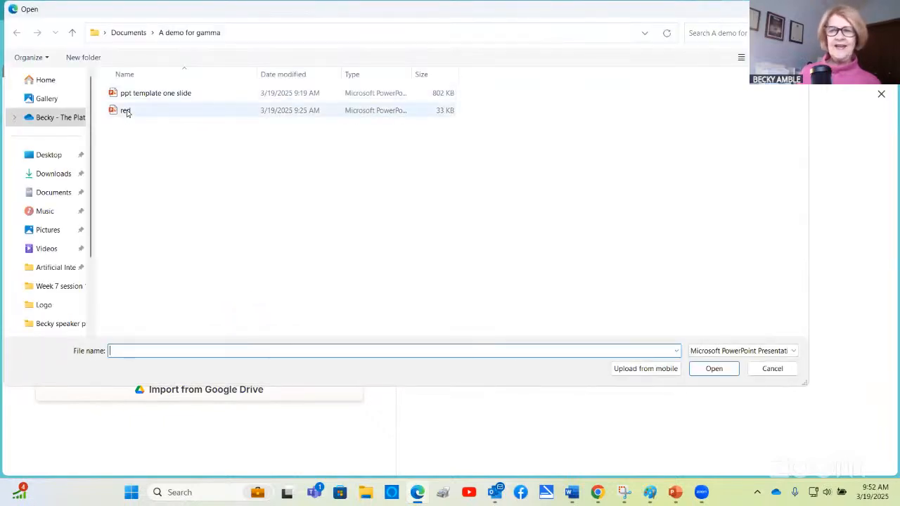
{"action": "left_click", "coordinate": [127, 112]}
{"action": "double_click", "coordinate": [127, 113]}
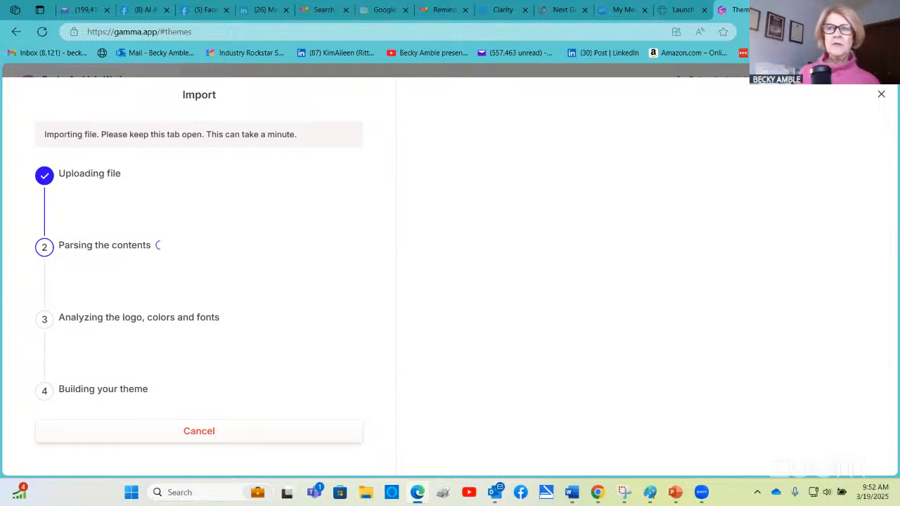
Step: Load gamma.app in a new browser tab, keeping the tab with the running import open
{"action": "key", "text": "ctrl+t"}
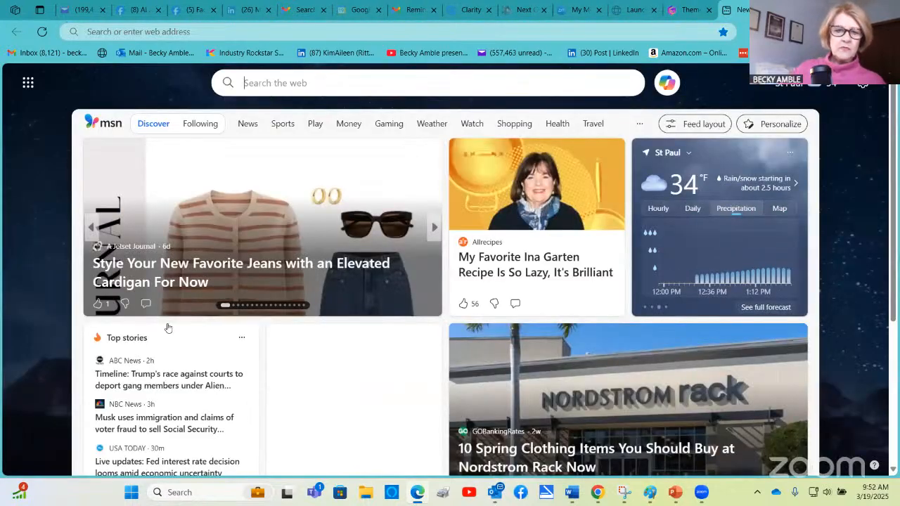
{"action": "type", "text": "gamma"}
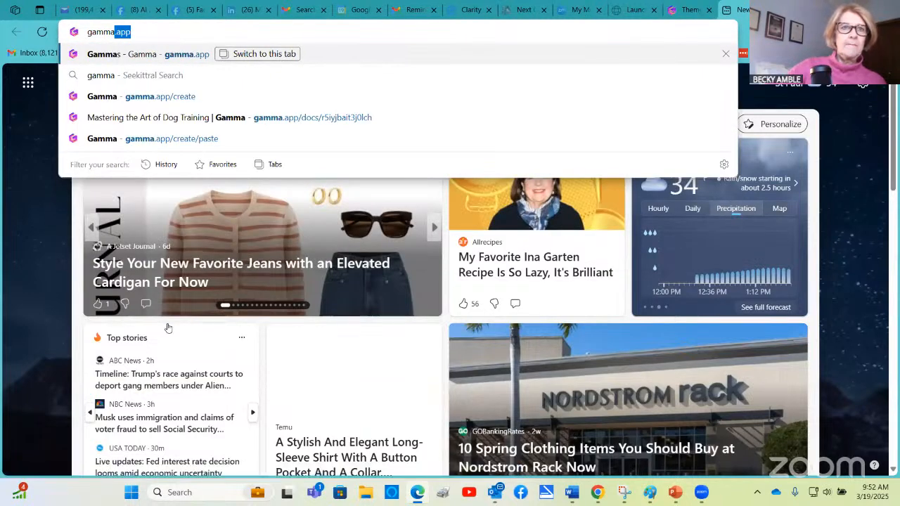
{"action": "key", "text": "Return"}
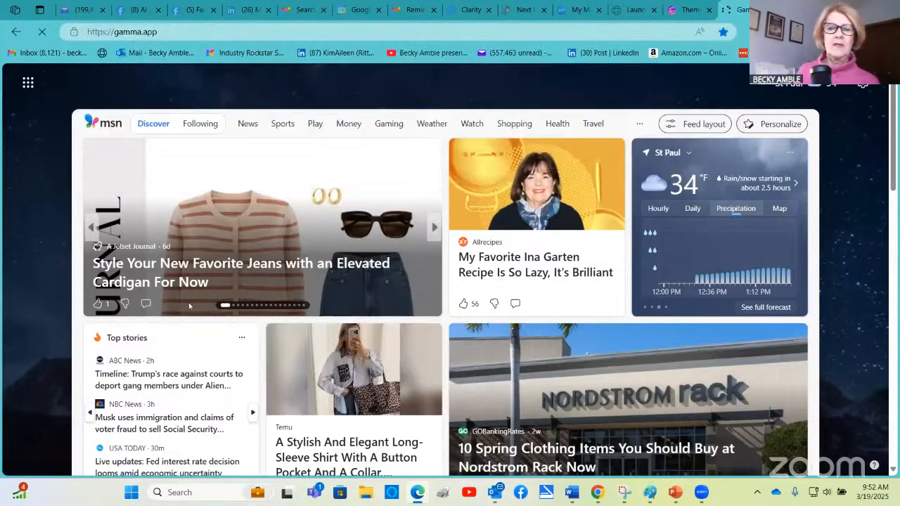